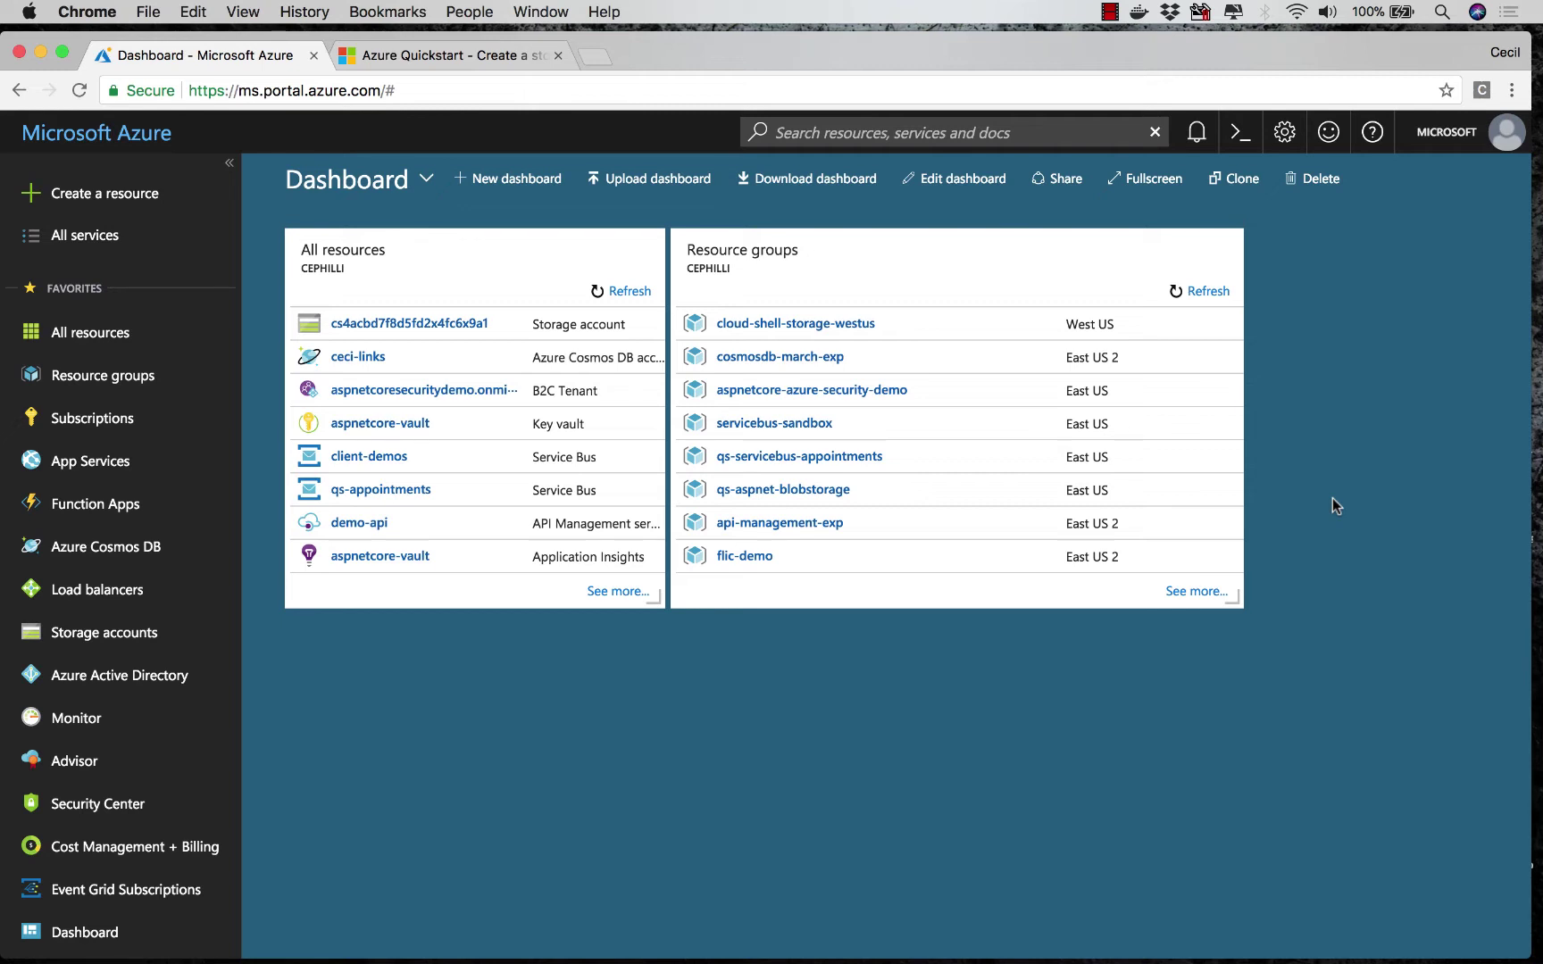
- Open a Bash Cloud Shell session and maximize it to fill the page
left_click(1240, 132)
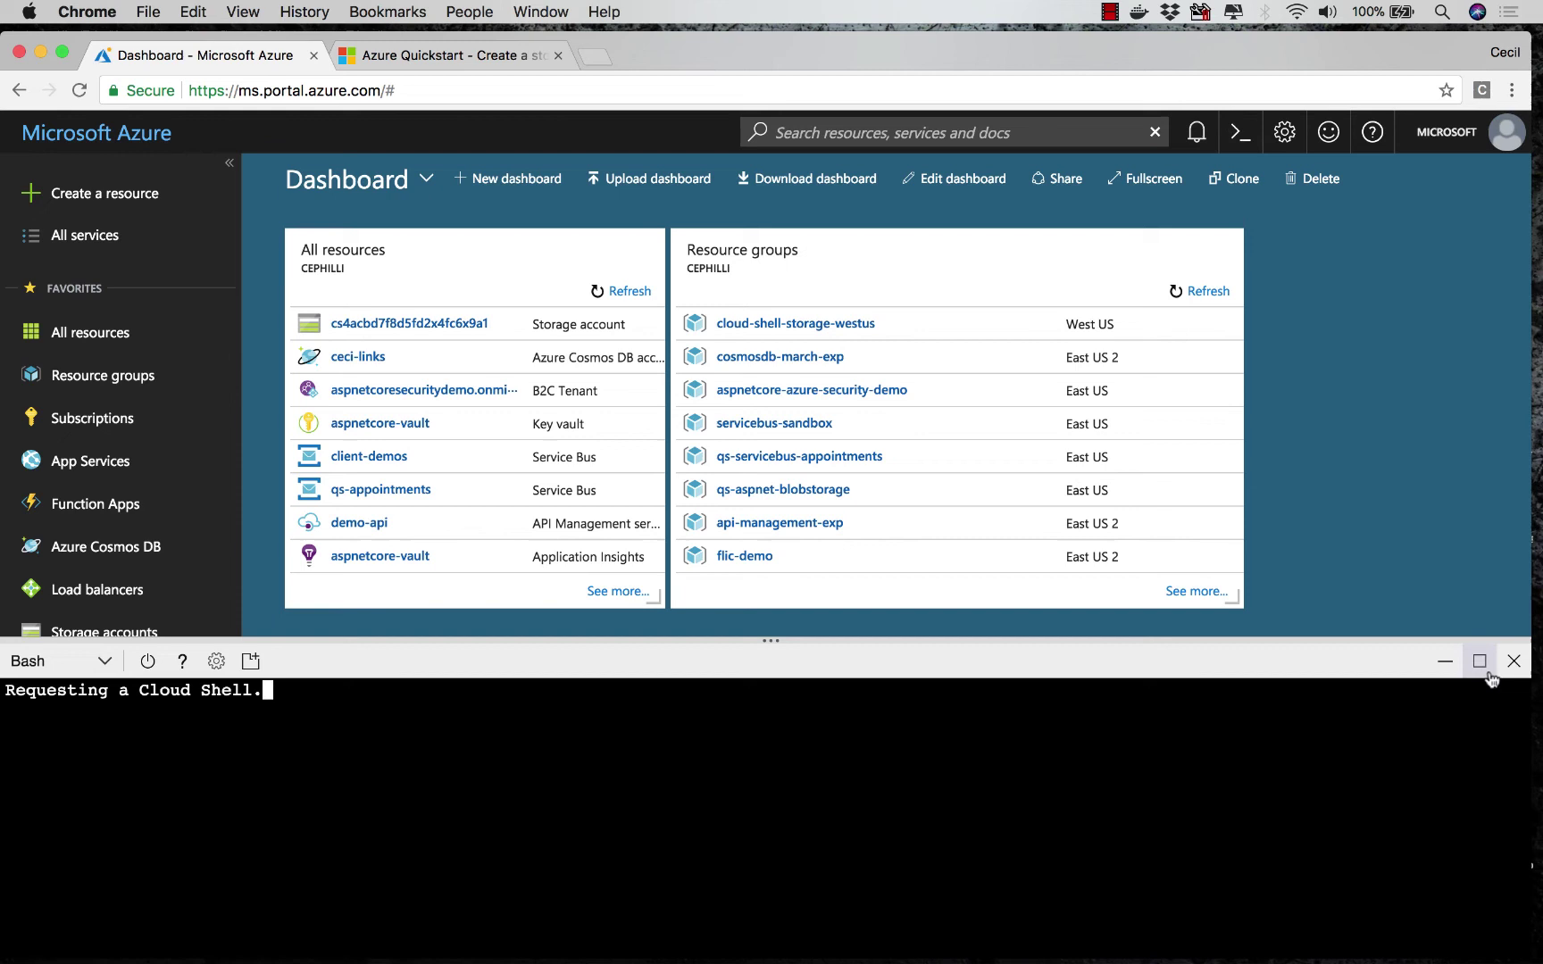
left_click(1479, 661)
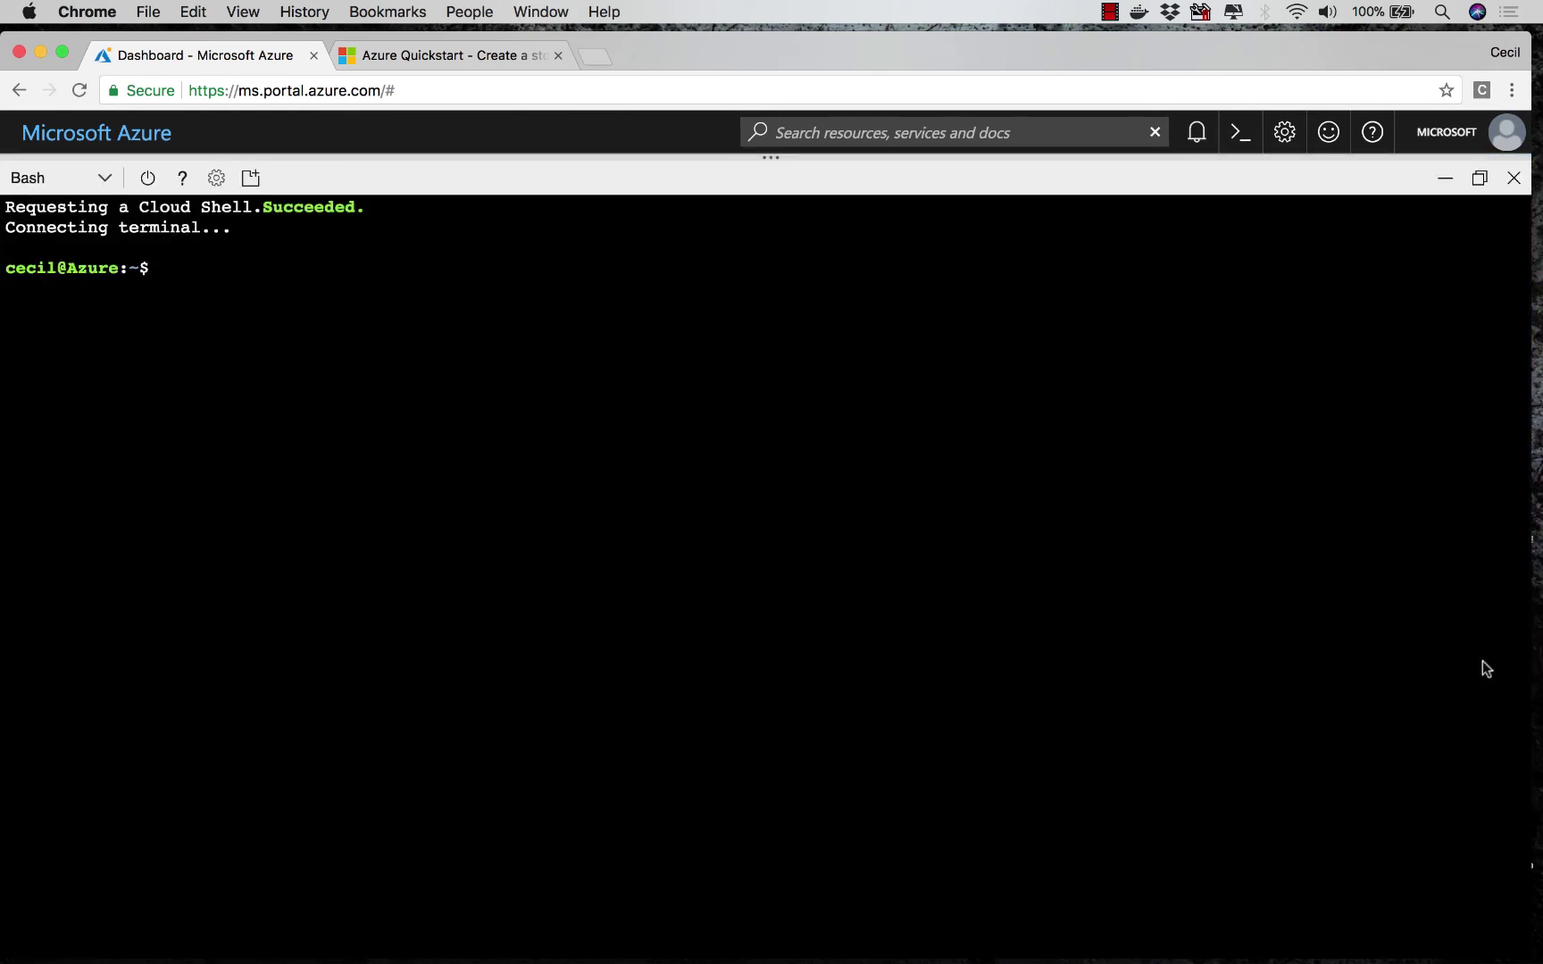
type("lsb_re")
type("lease -a")
- Run lsb_release -a and uname -a to show the Ubuntu release and kernel details
key("Return")
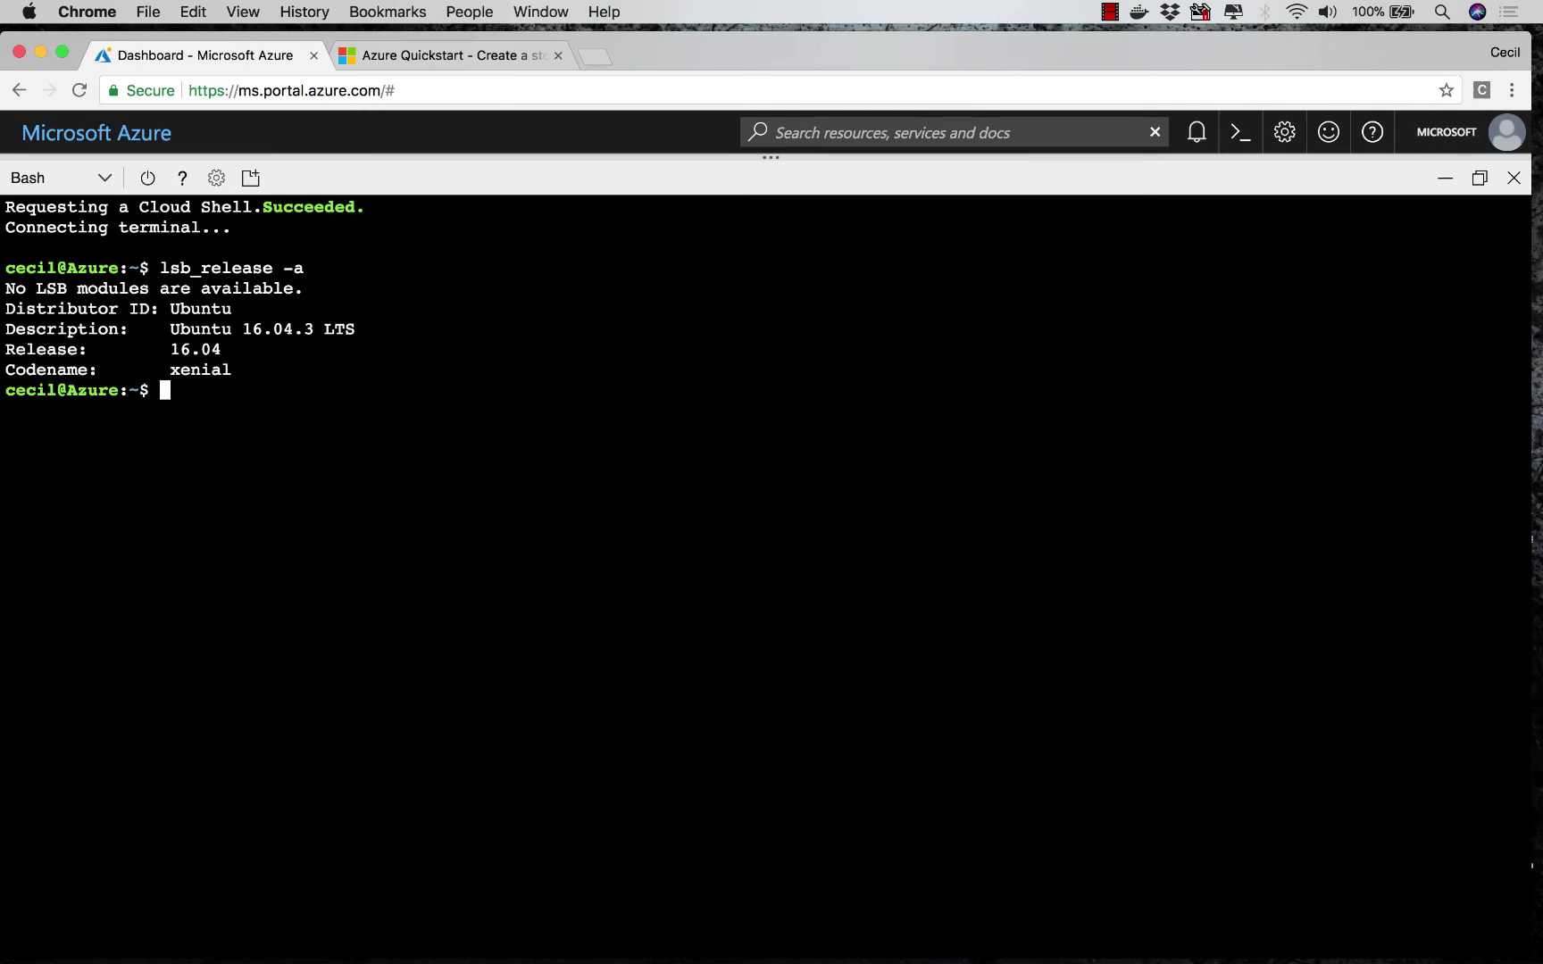
type("uname ")
type("-a")
key("Return")
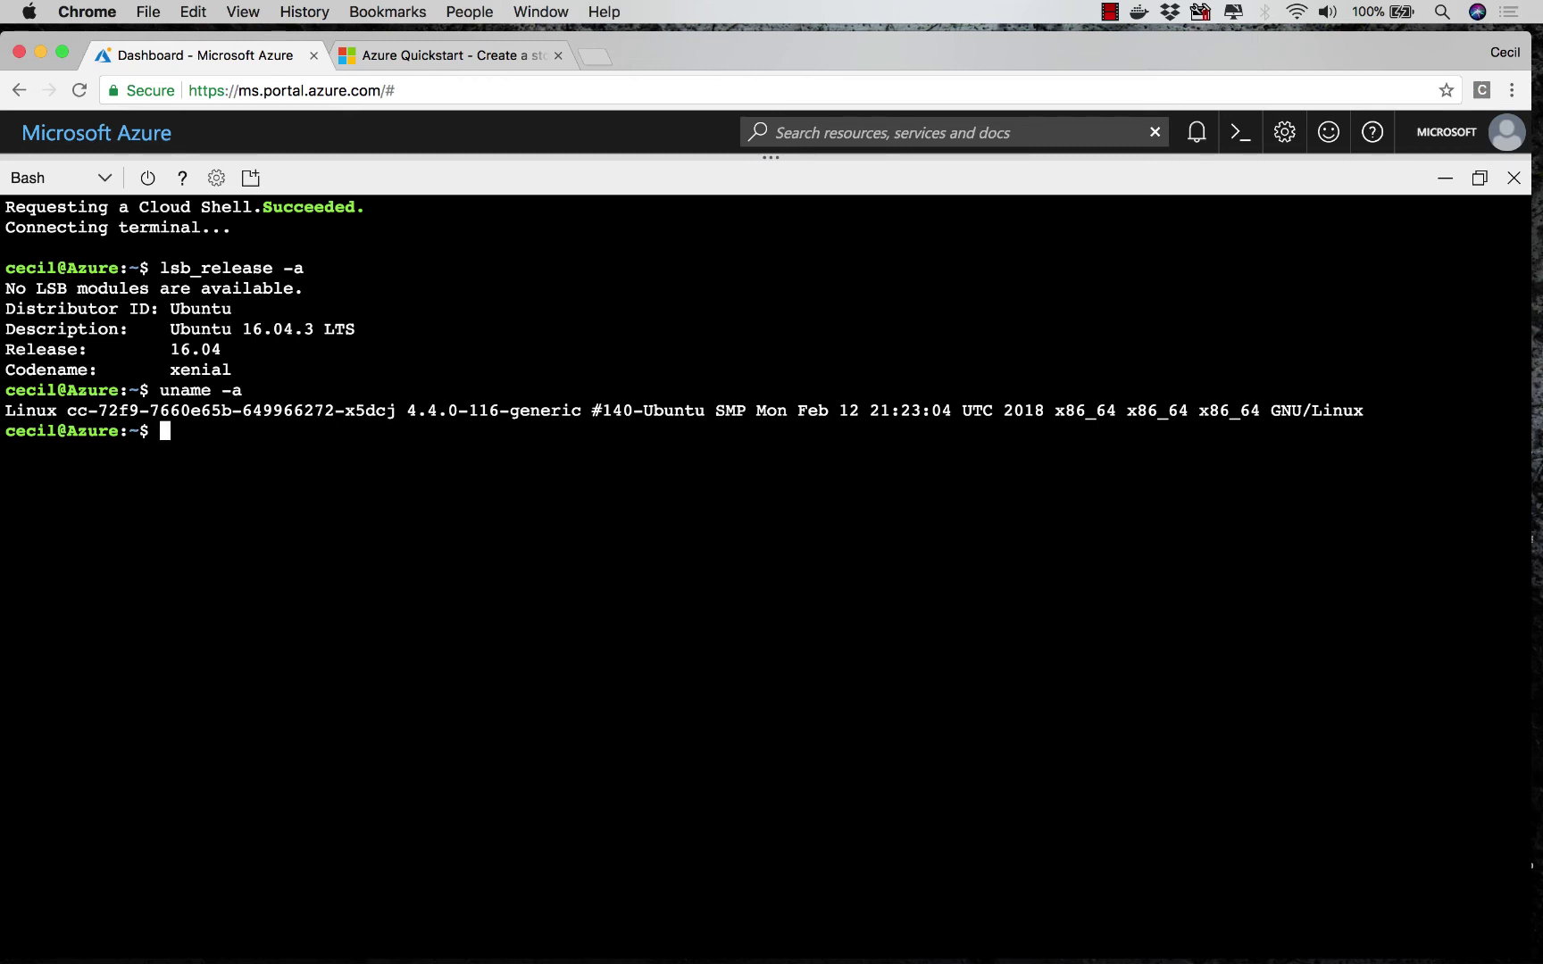
type("python --versin")
- Run python --version, node --version and dotnet --version, fixing a typo first
key("BackSpace")
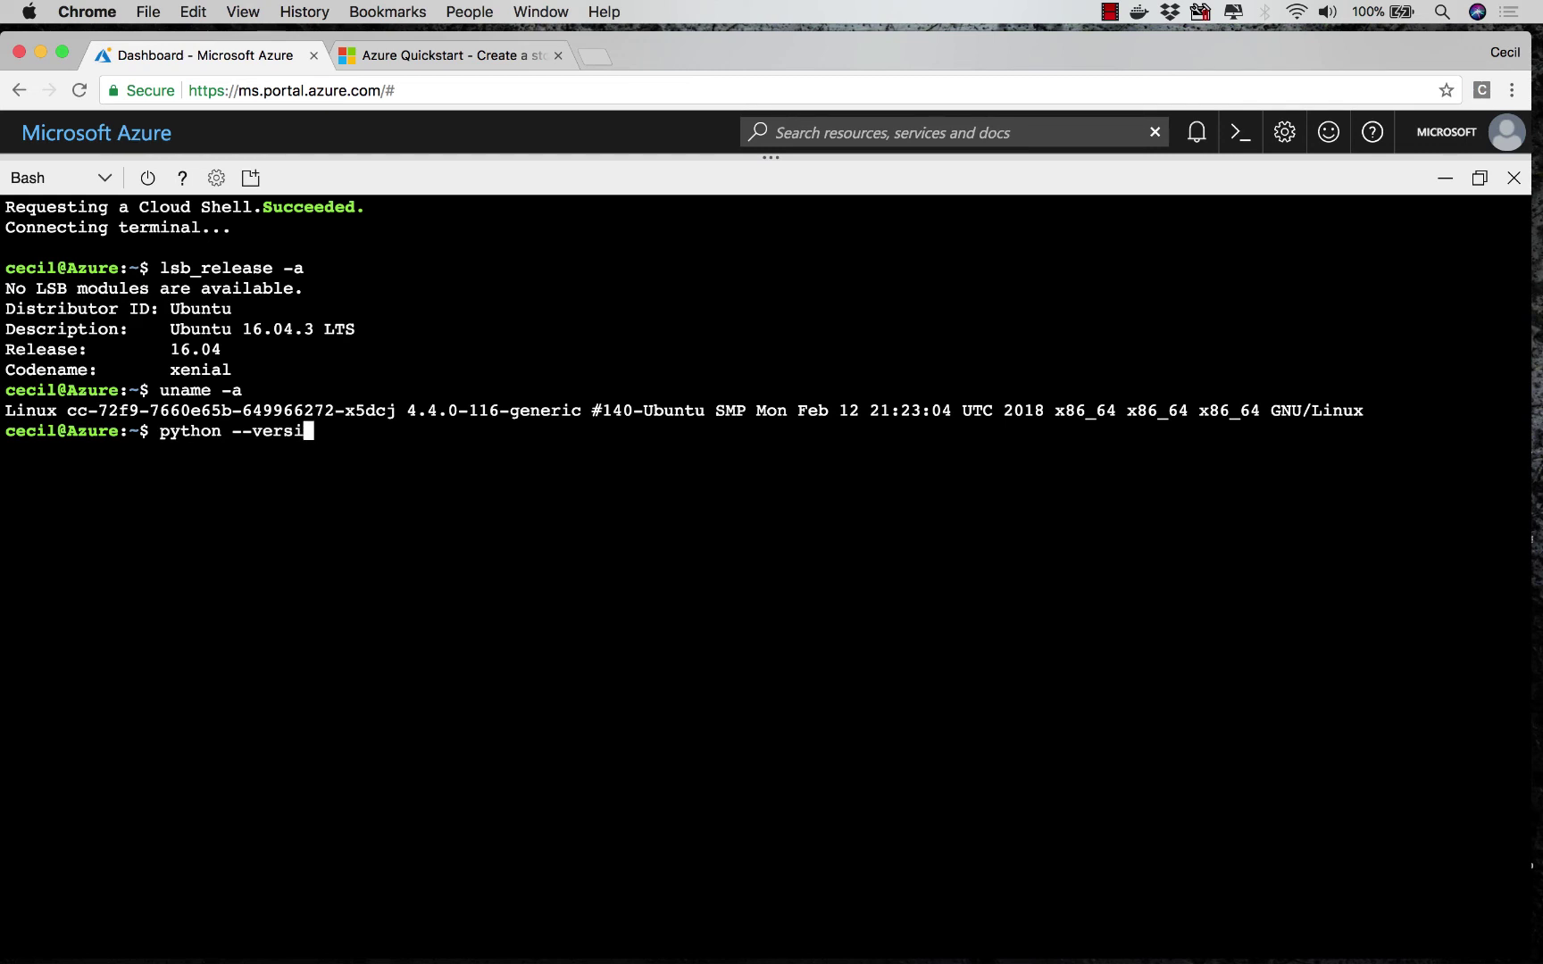
type("on")
key("Return")
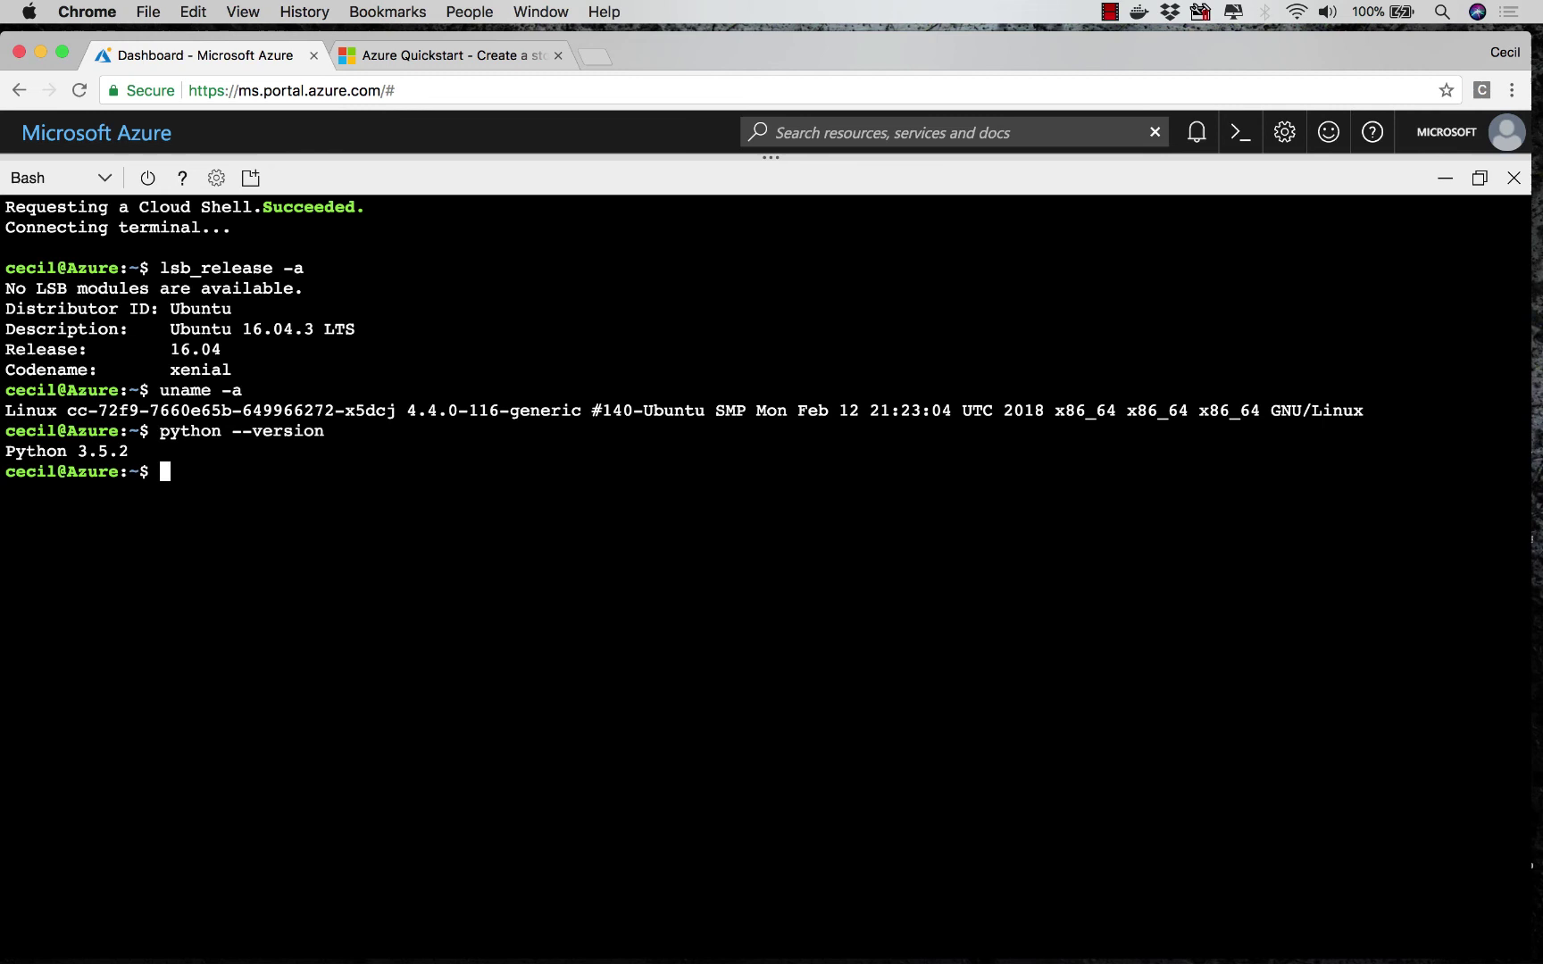
type("node --ver")
type("sion")
key("Return")
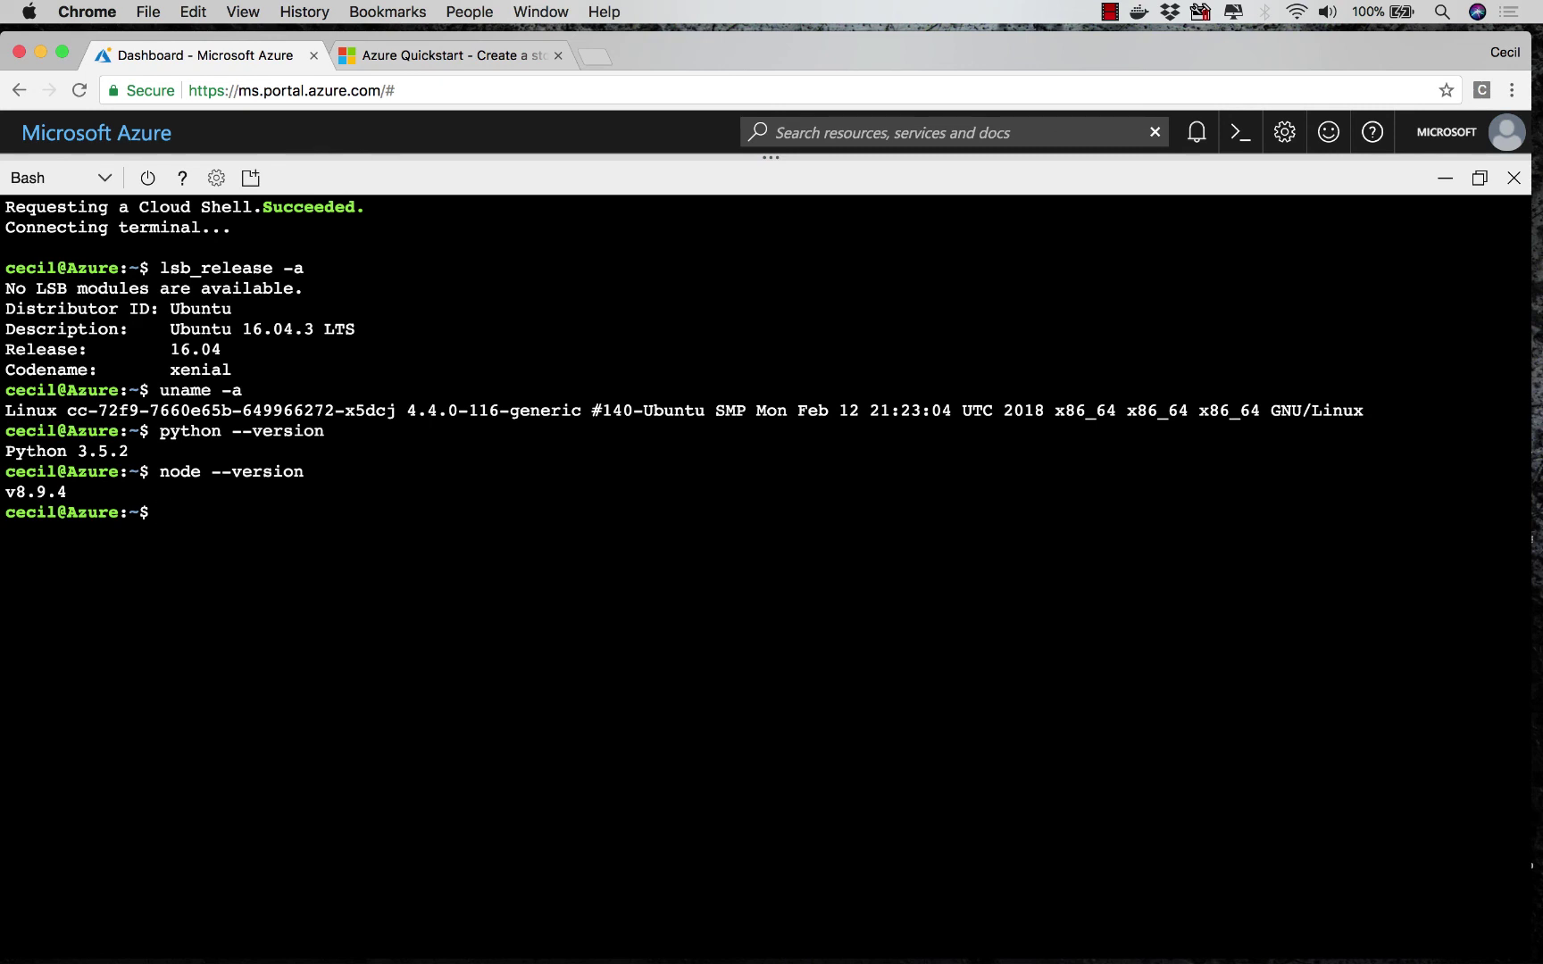
type("dotnet --version")
key("Return")
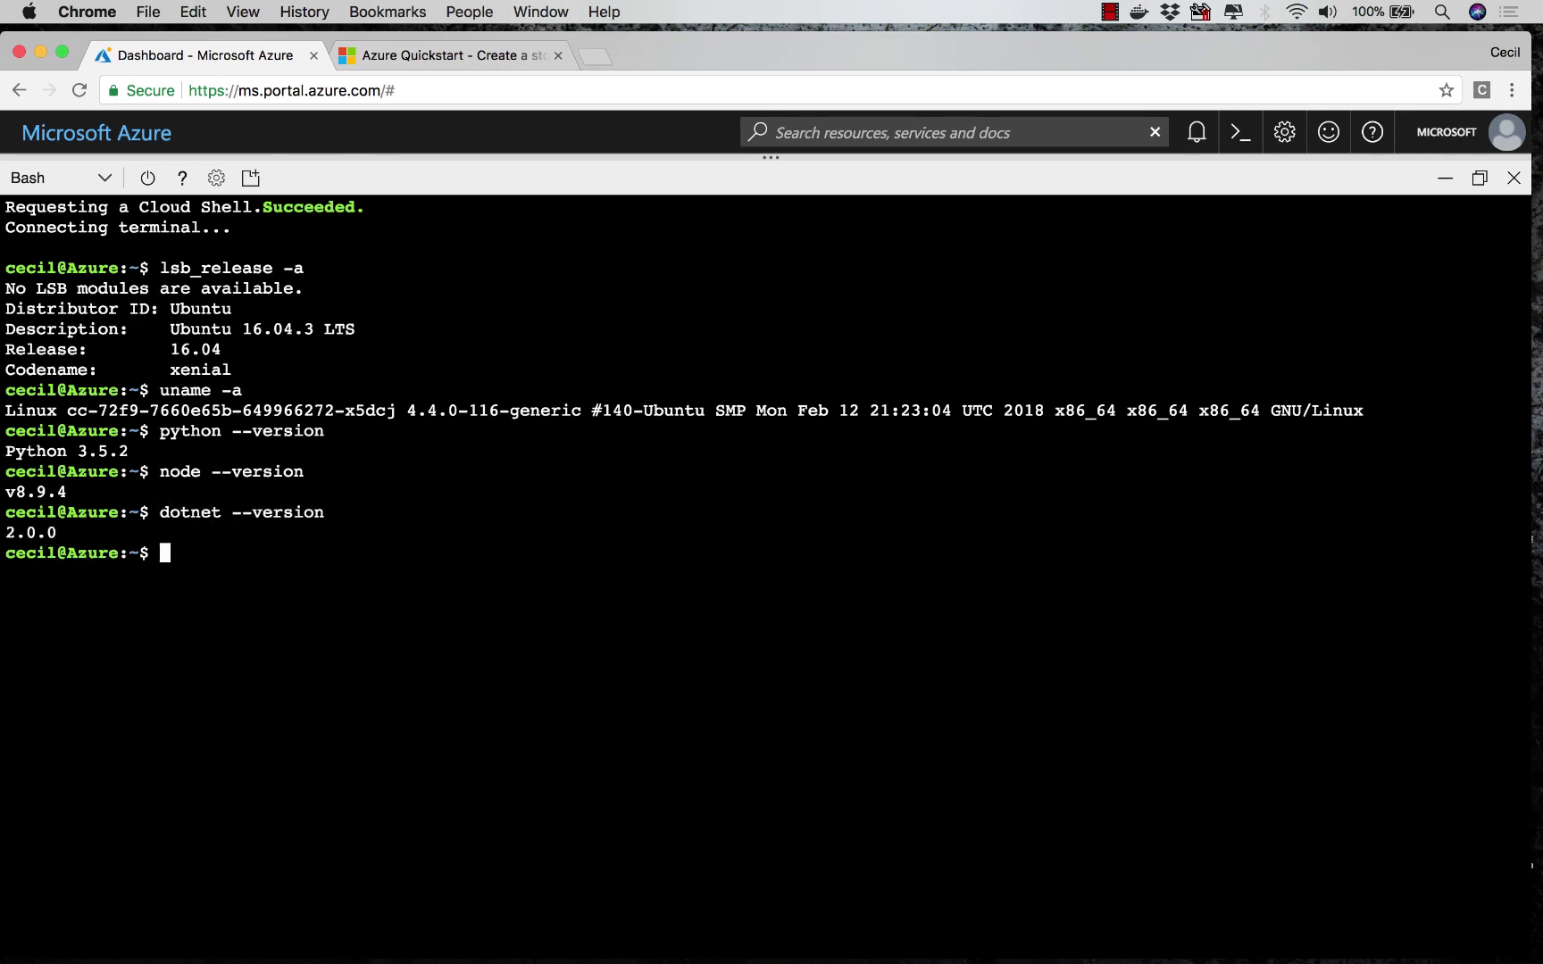